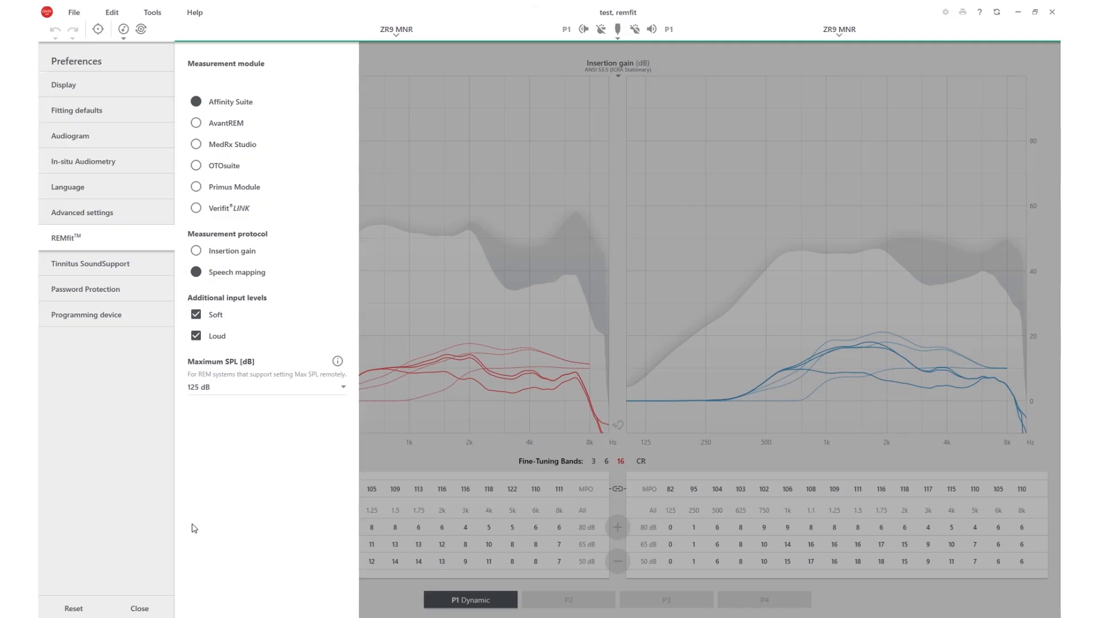
Step: Close the REMfit preferences, launch the REMfit procedure and acknowledge its introductory notice
click(139, 608)
click(153, 13)
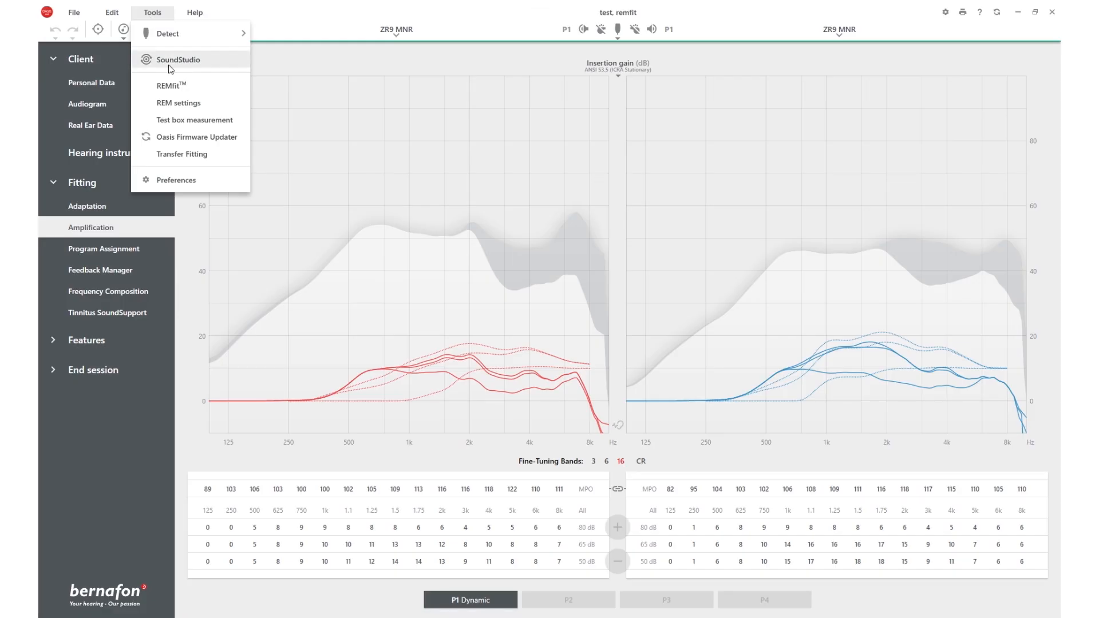
click(171, 86)
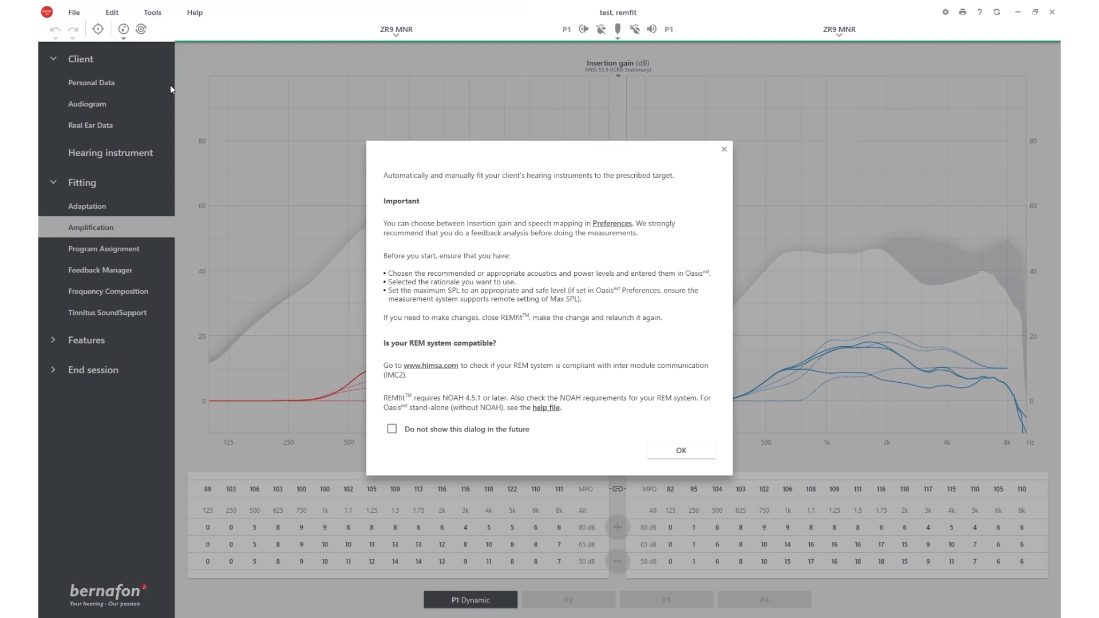
click(675, 449)
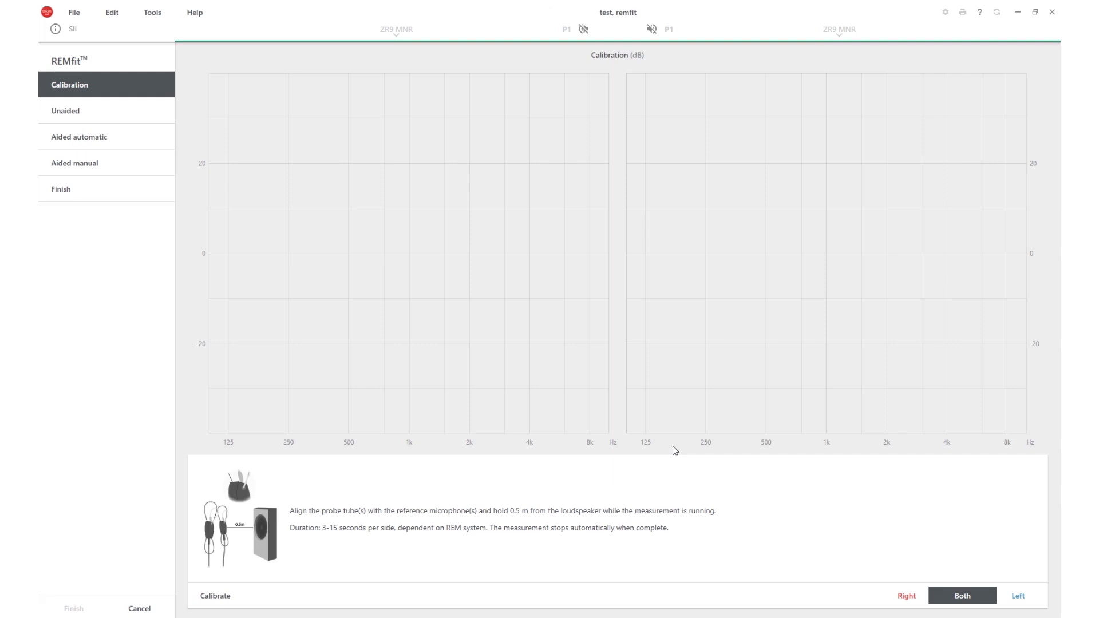
Step: Calibrate the probe tubes for both ears and proceed to the Unaided stage
click(968, 599)
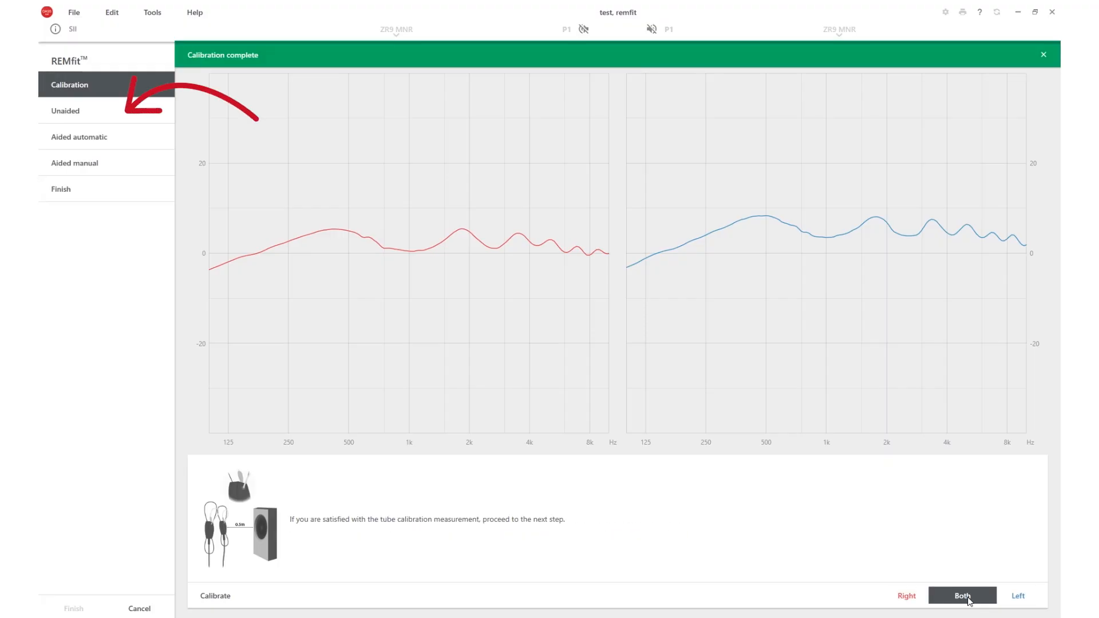
click(1043, 55)
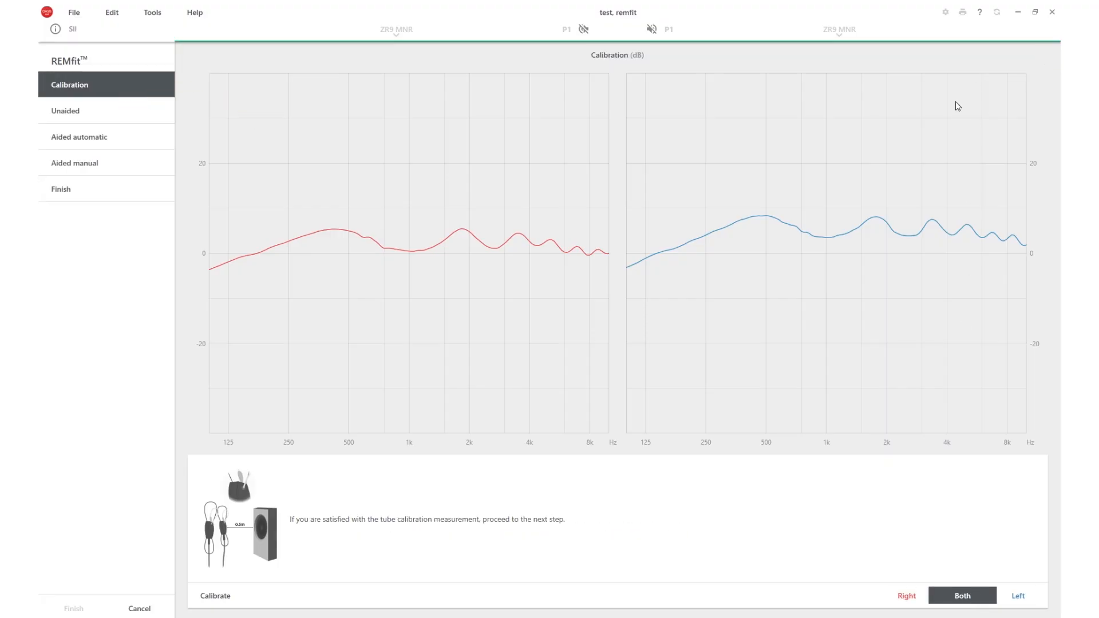
click(126, 109)
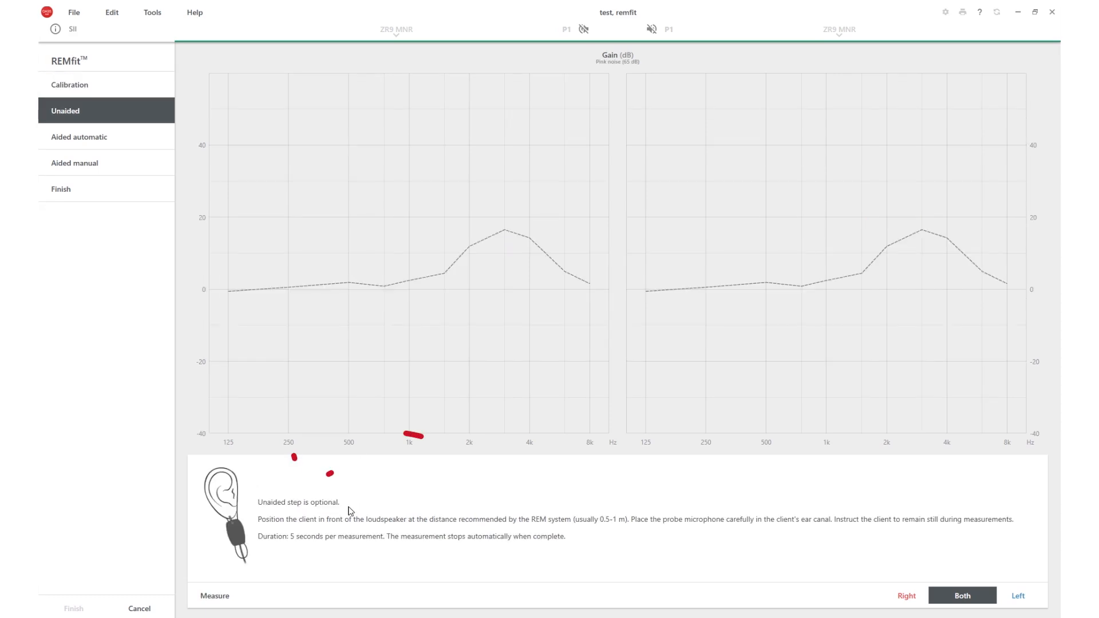
Step: Skip the unaided measurement and run the automatic aided measurement for both ears at 50 and 65 dB, excluding 80 dB
click(122, 139)
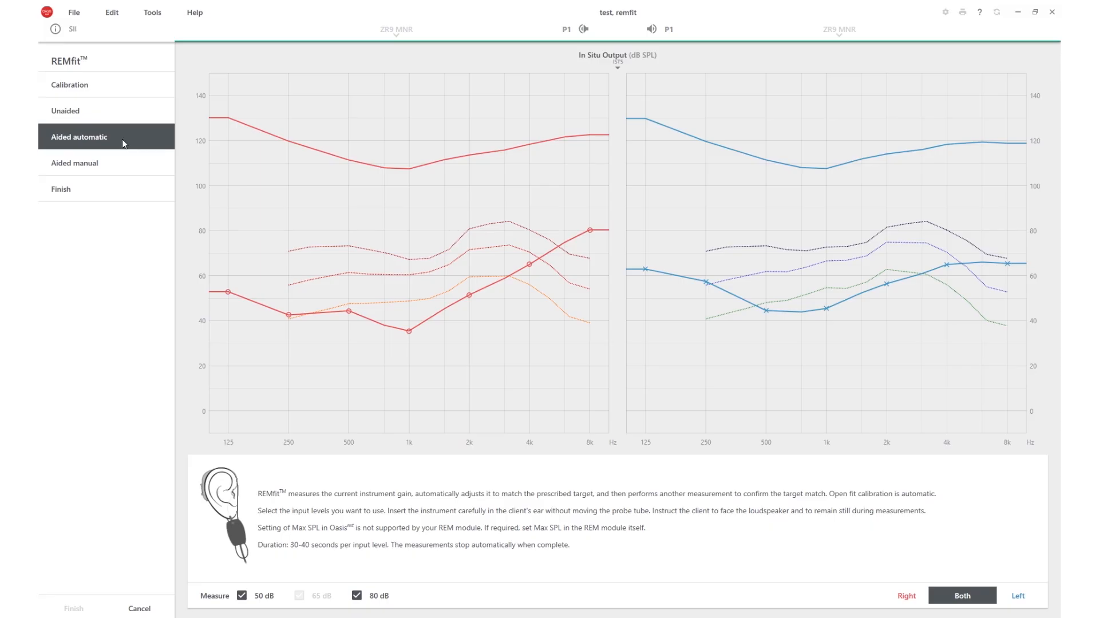
click(357, 597)
click(977, 598)
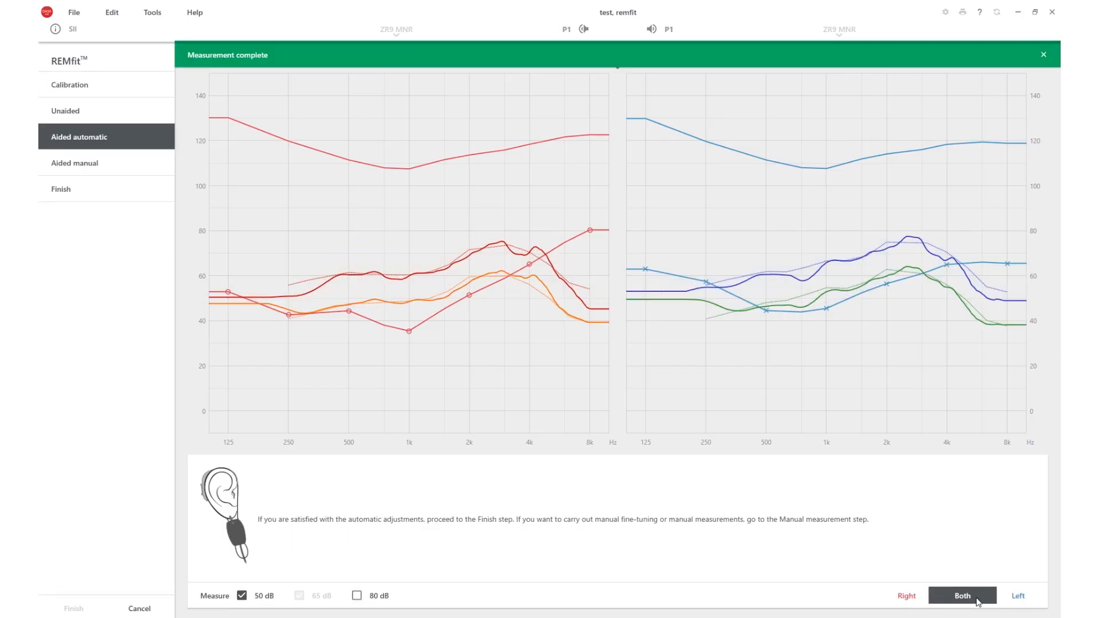
click(1042, 57)
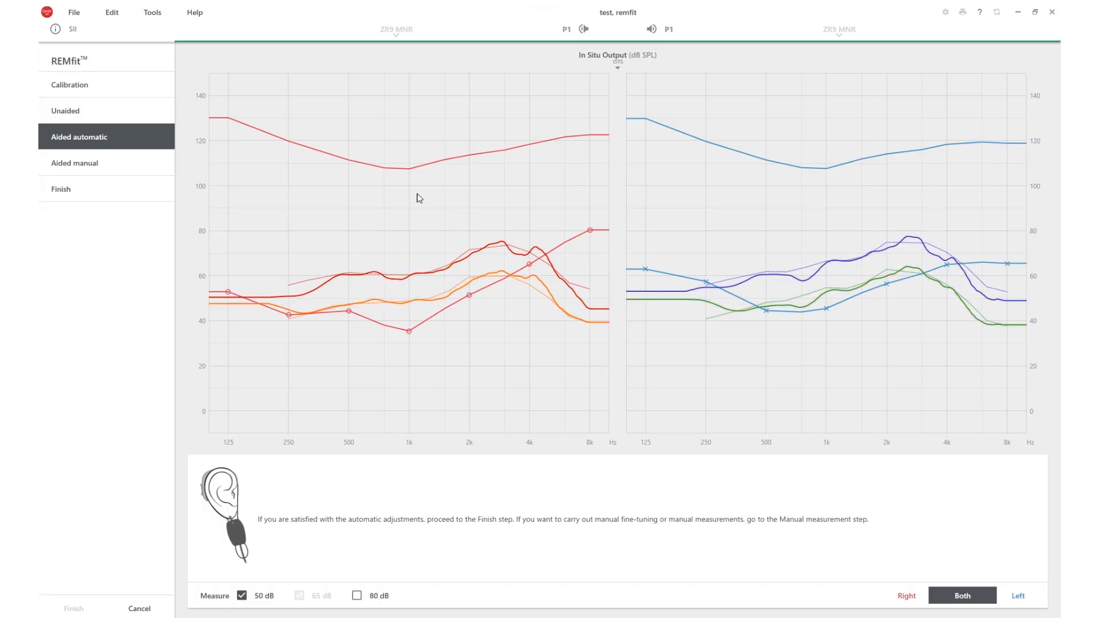
Step: Toggle the initial measurement, verified and percentile curves on the In Situ Output graph to compare them, and leave MPO displayed
click(614, 67)
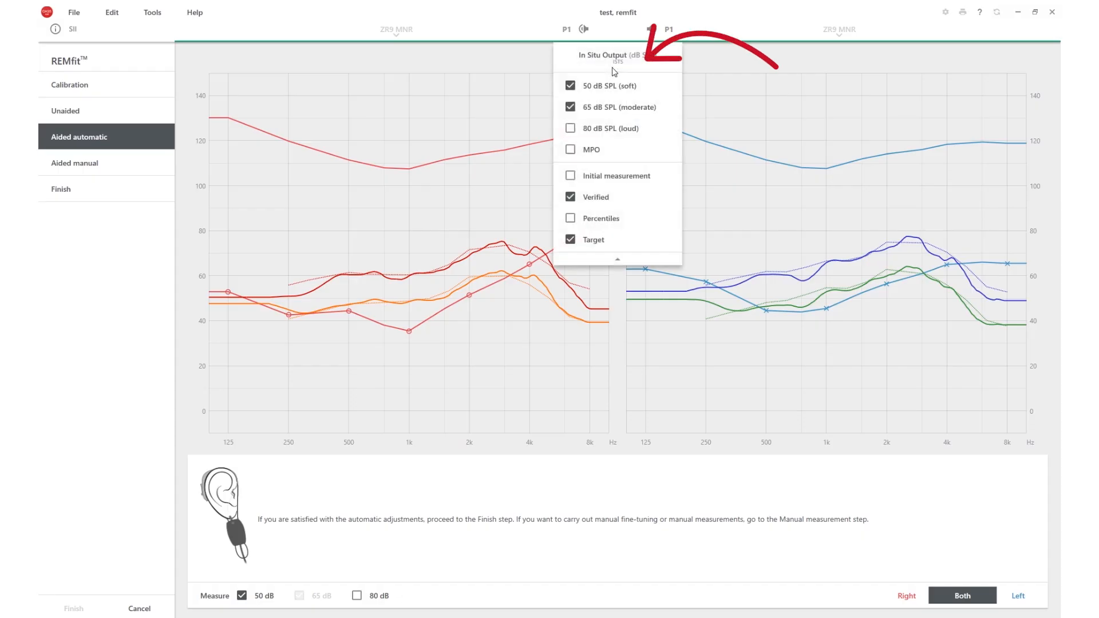
click(570, 175)
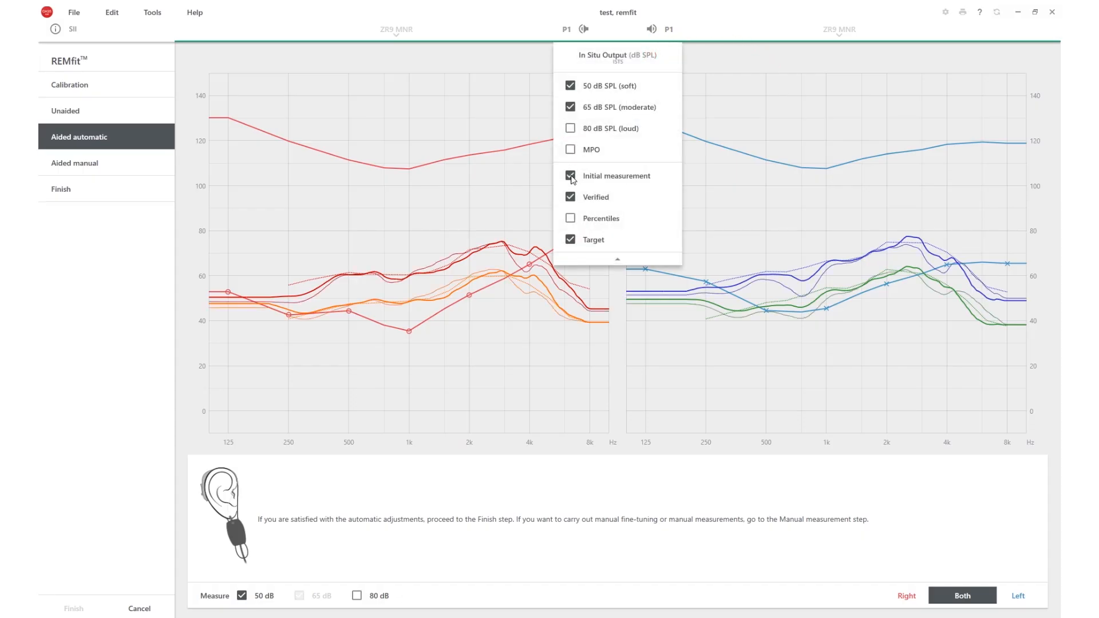
click(569, 198)
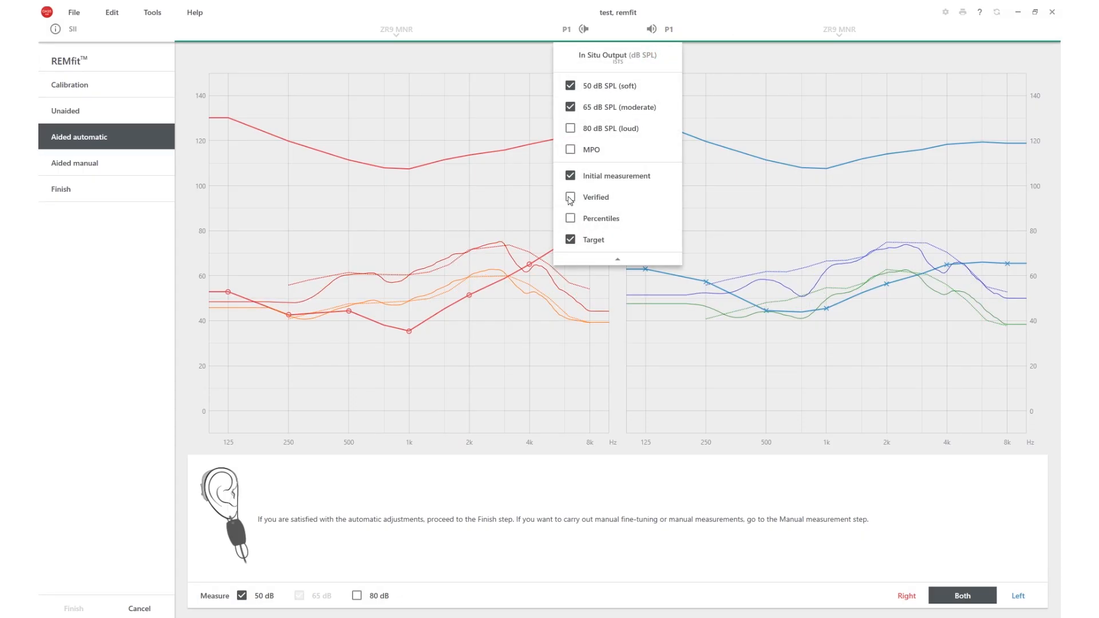
click(570, 198)
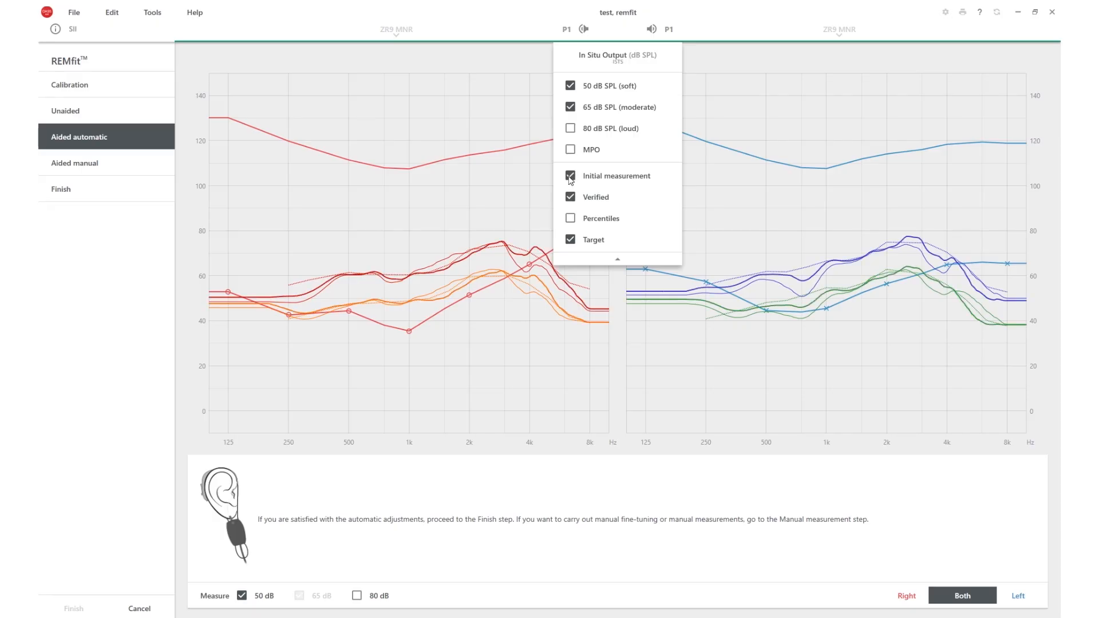
click(570, 219)
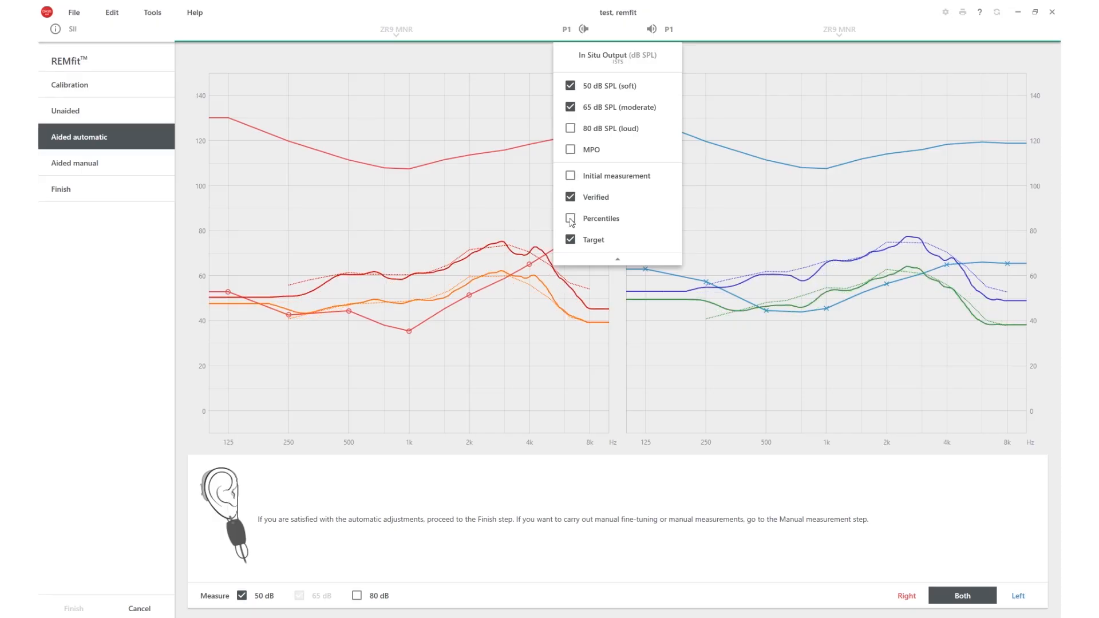
click(571, 219)
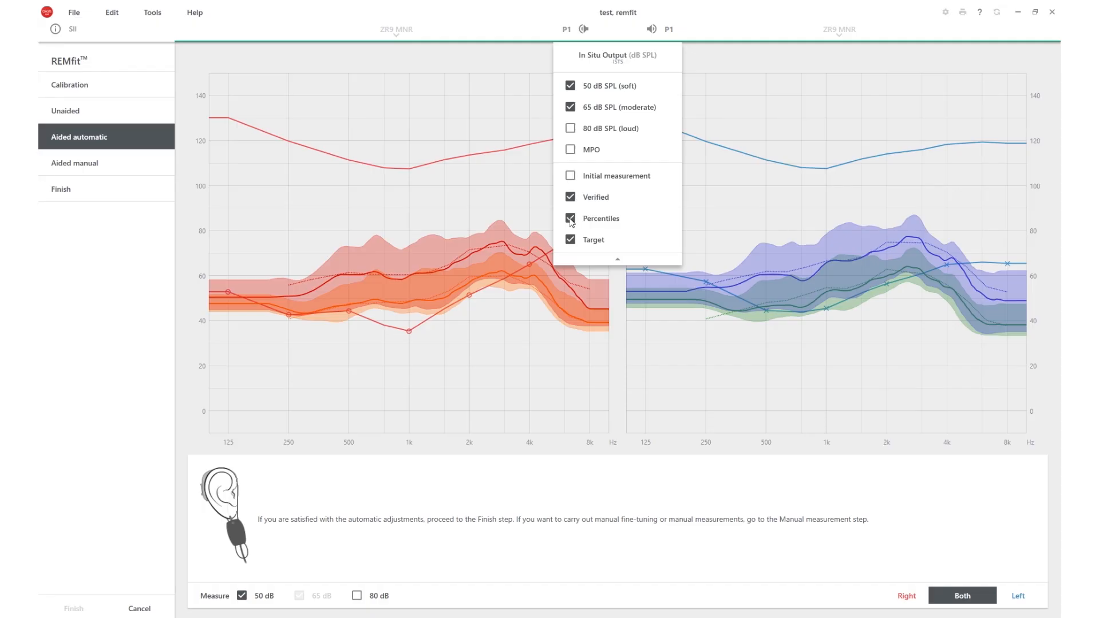
click(570, 220)
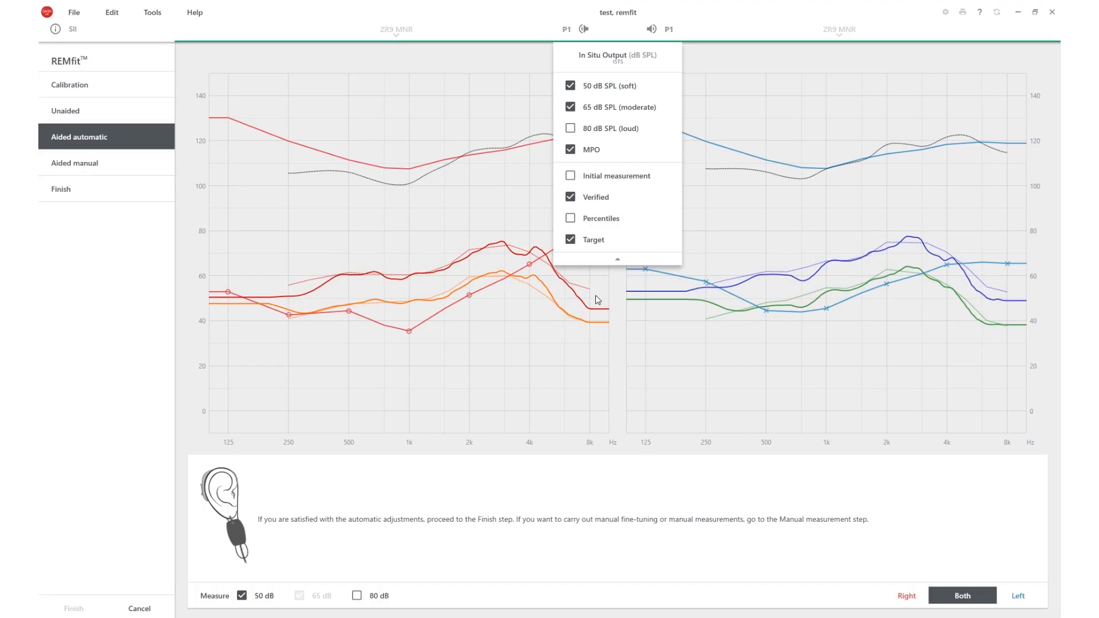
click(608, 298)
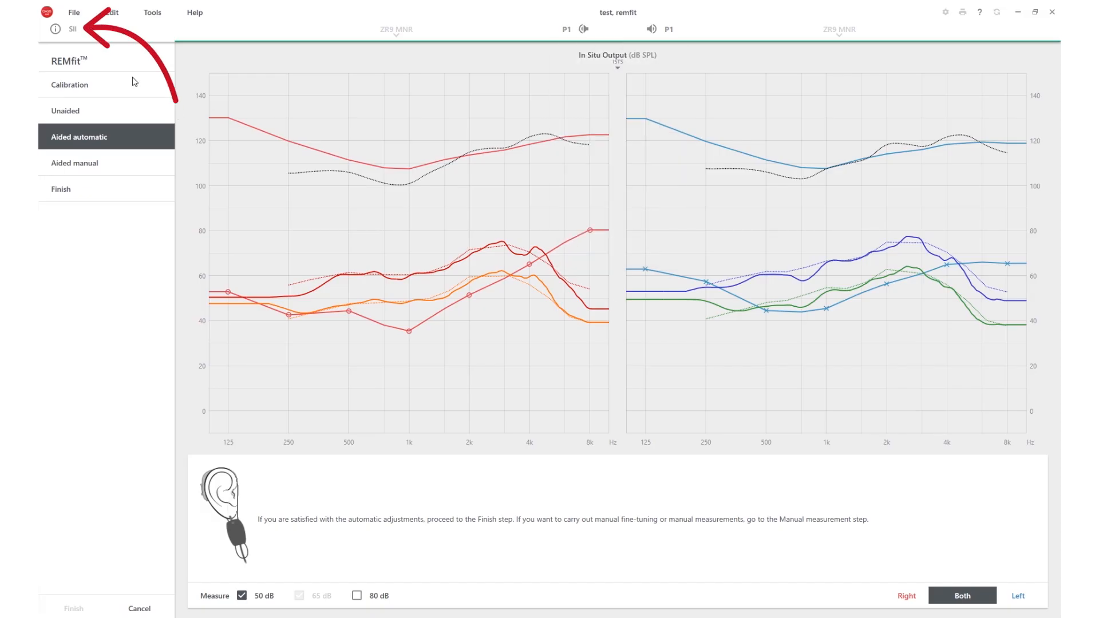
Step: Review the SII levels for both ears before and after the automatic adjustment
click(72, 28)
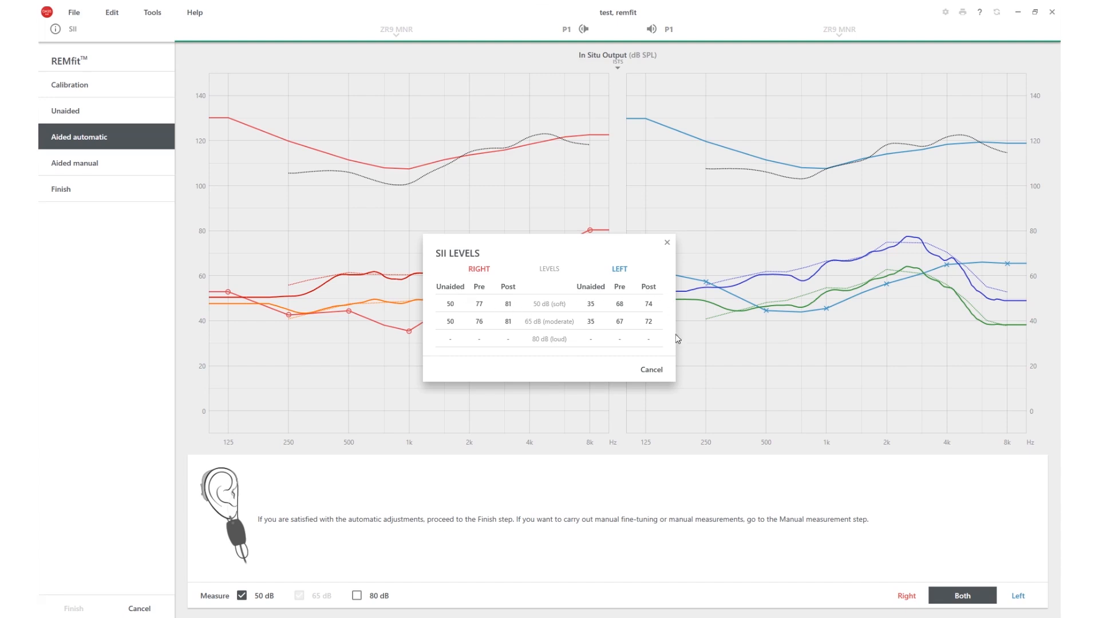
click(650, 371)
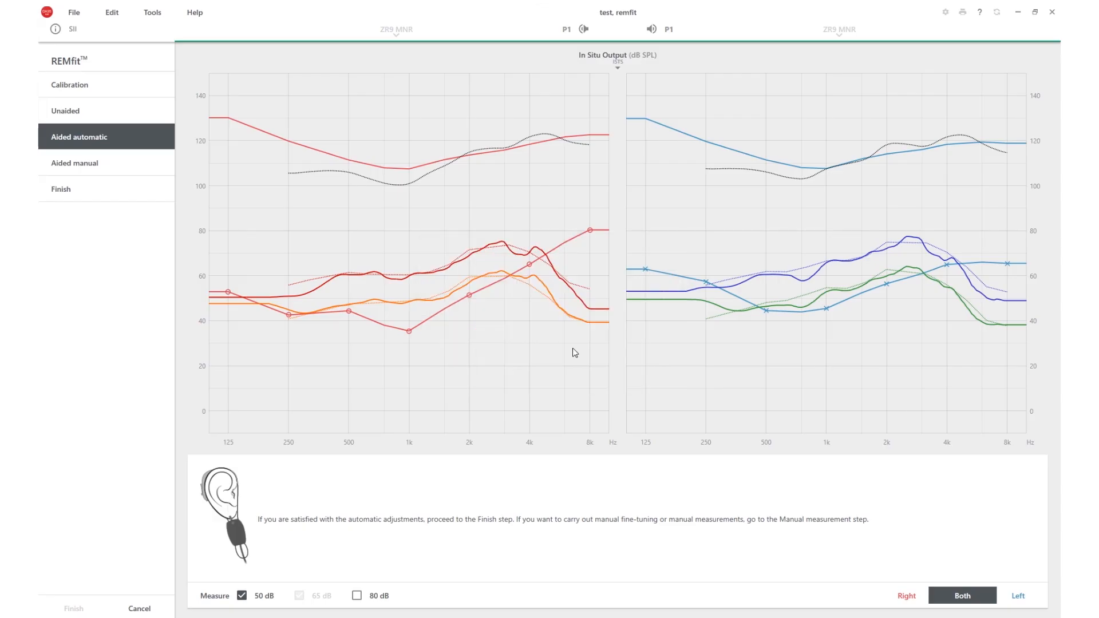
Step: In the manual aided stage, raise only the left ear's 50 and 65 dB gains at 3k and 4k by 2 dB and remeasure it
click(127, 169)
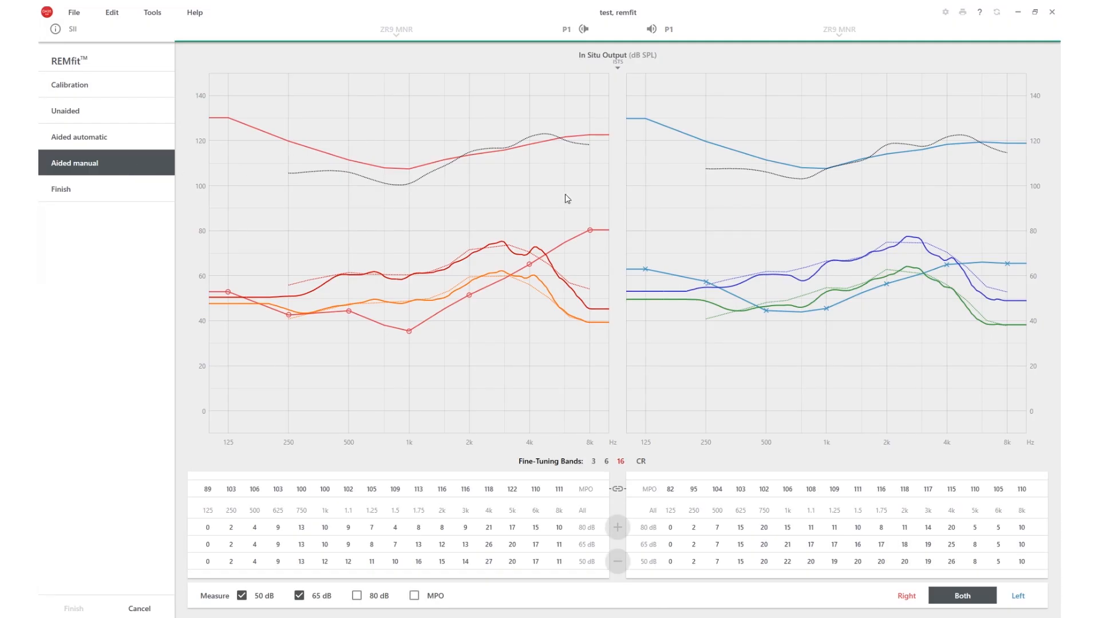
click(929, 545)
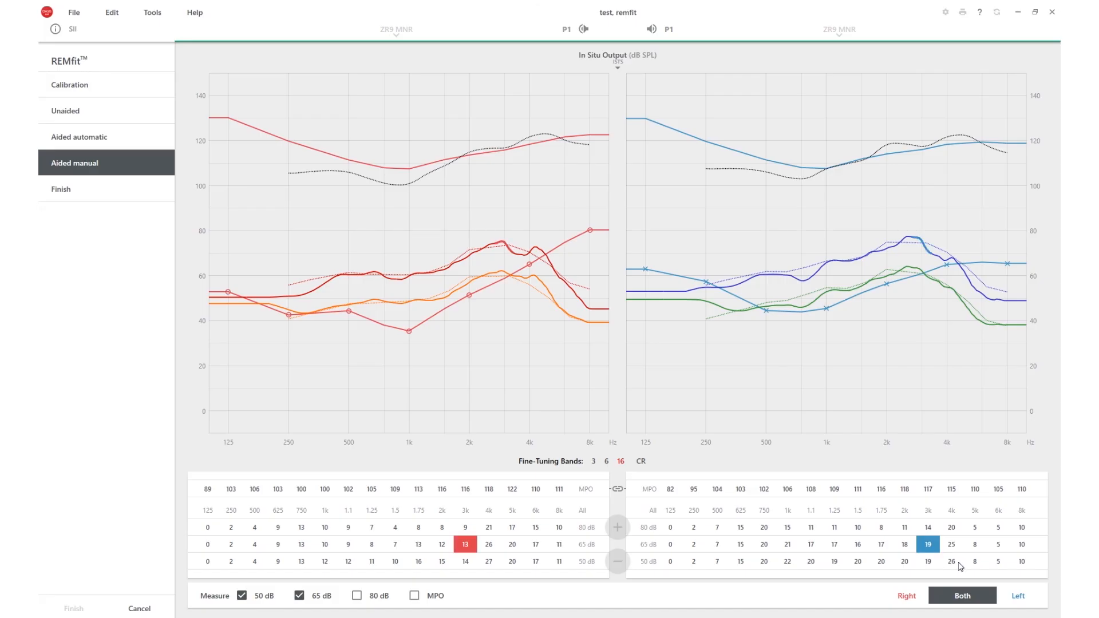
shift+click(960, 567)
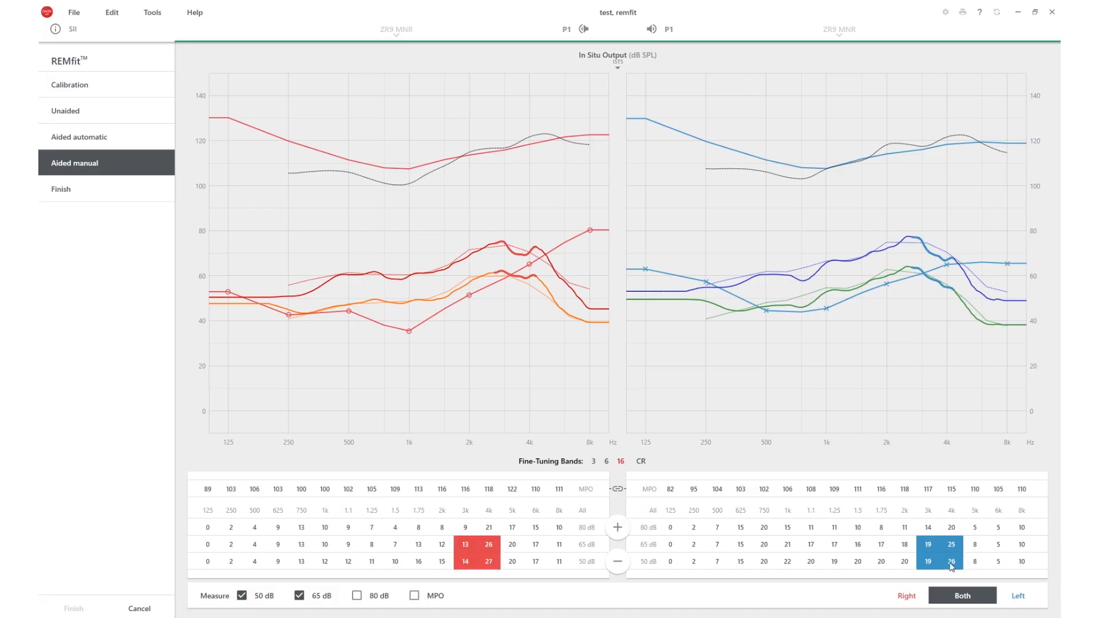
click(617, 490)
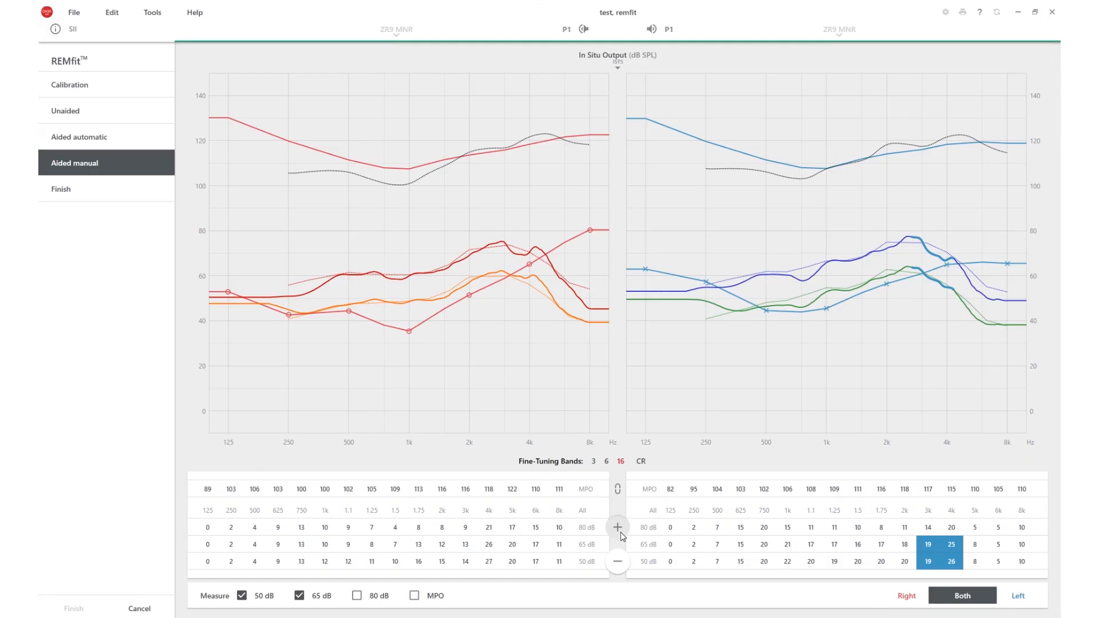
click(618, 528)
click(1016, 598)
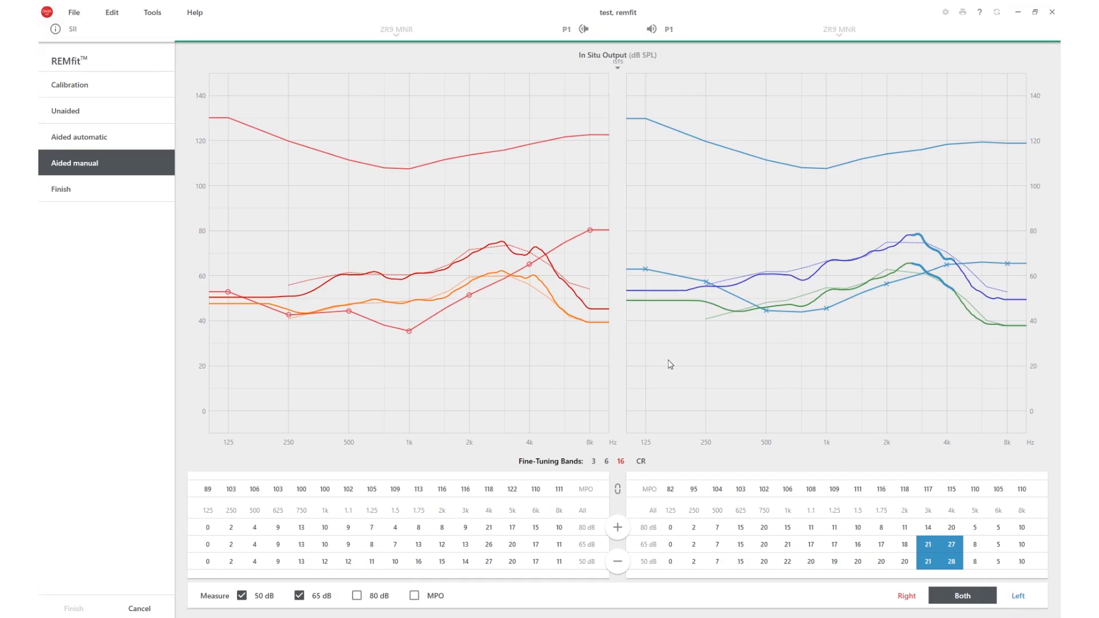
Step: Measure only the MPO for both ears and show the 50 and 65 dB curves alongside it on the graph
click(242, 596)
click(299, 596)
click(416, 596)
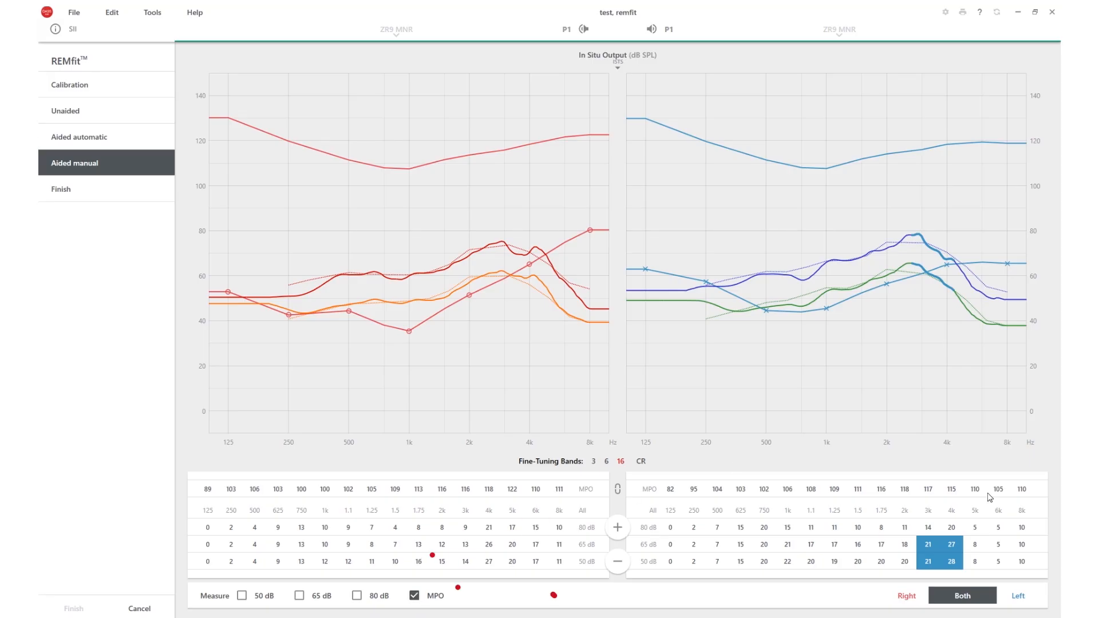
click(961, 598)
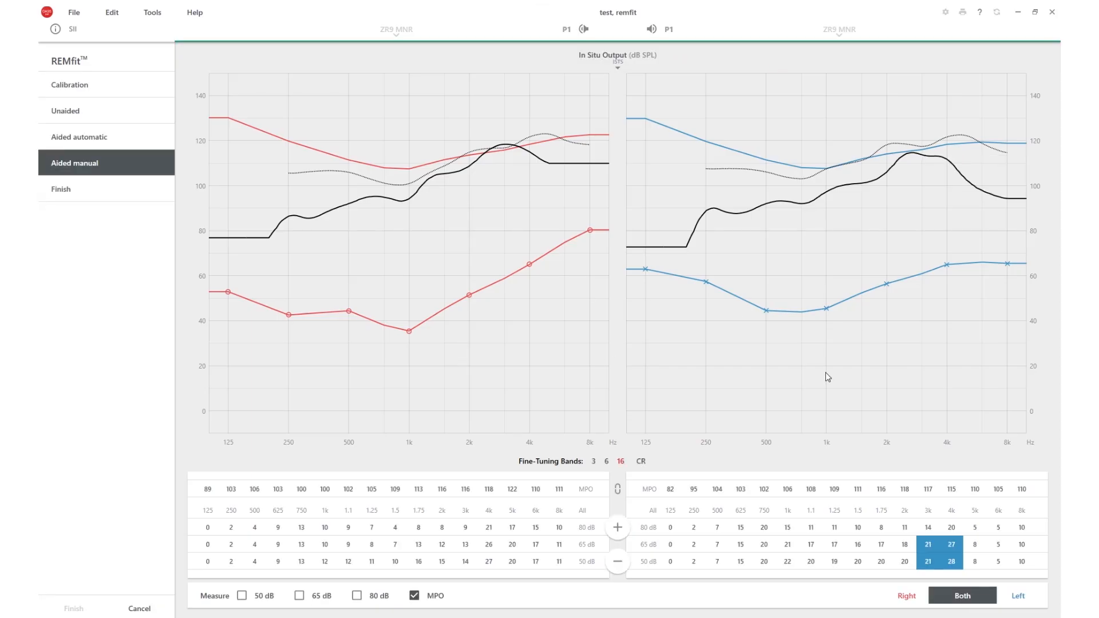
click(620, 66)
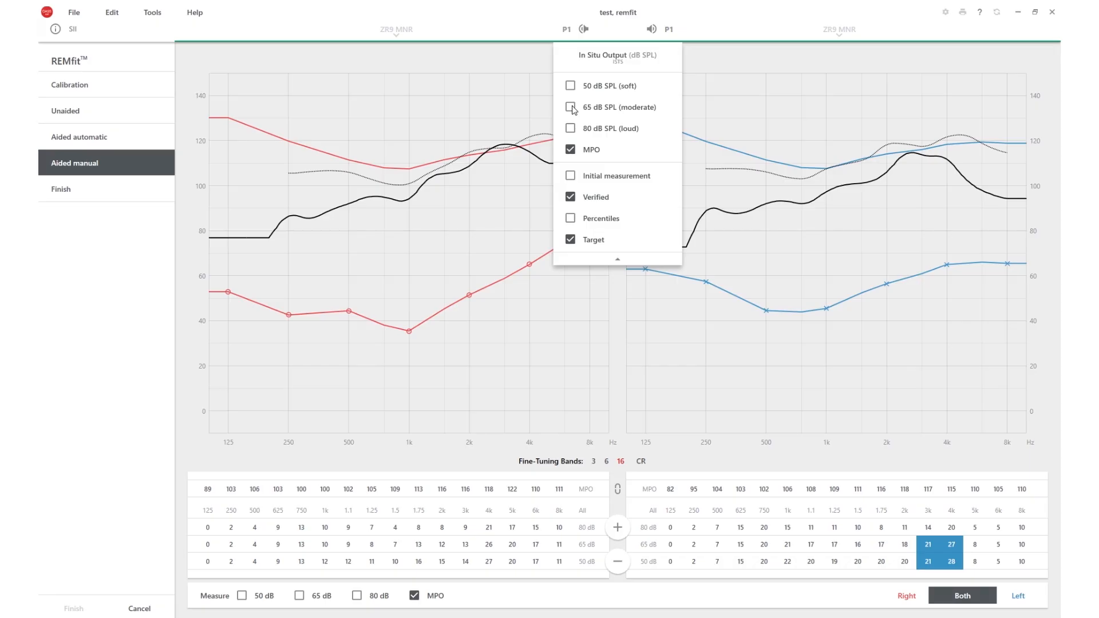
click(570, 108)
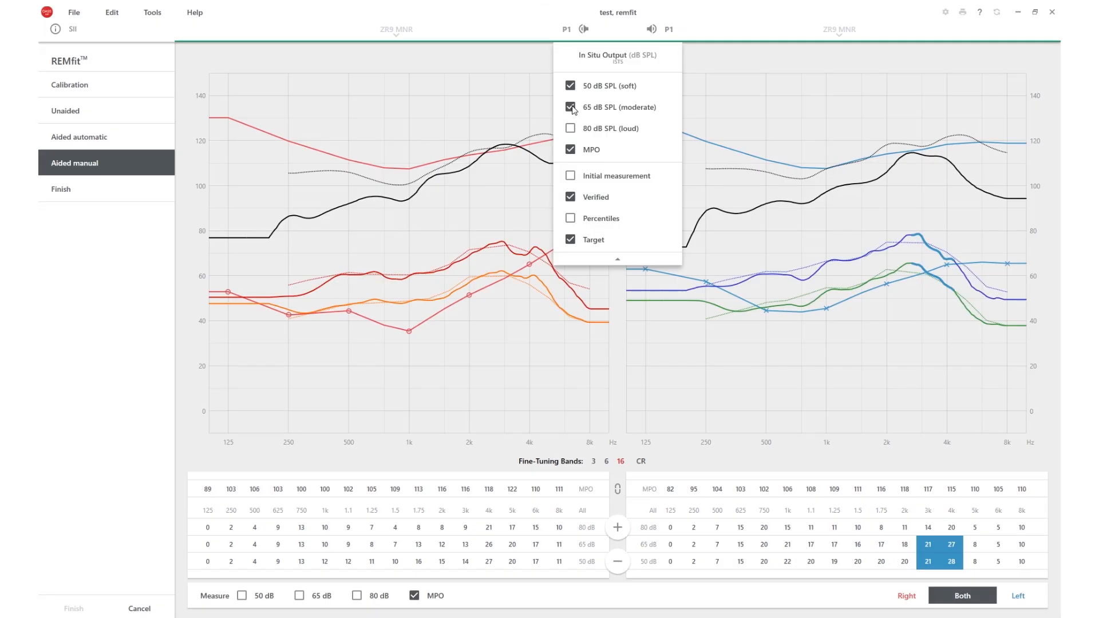
Step: Finish the REMfit procedure with the results applied to both ears
click(109, 198)
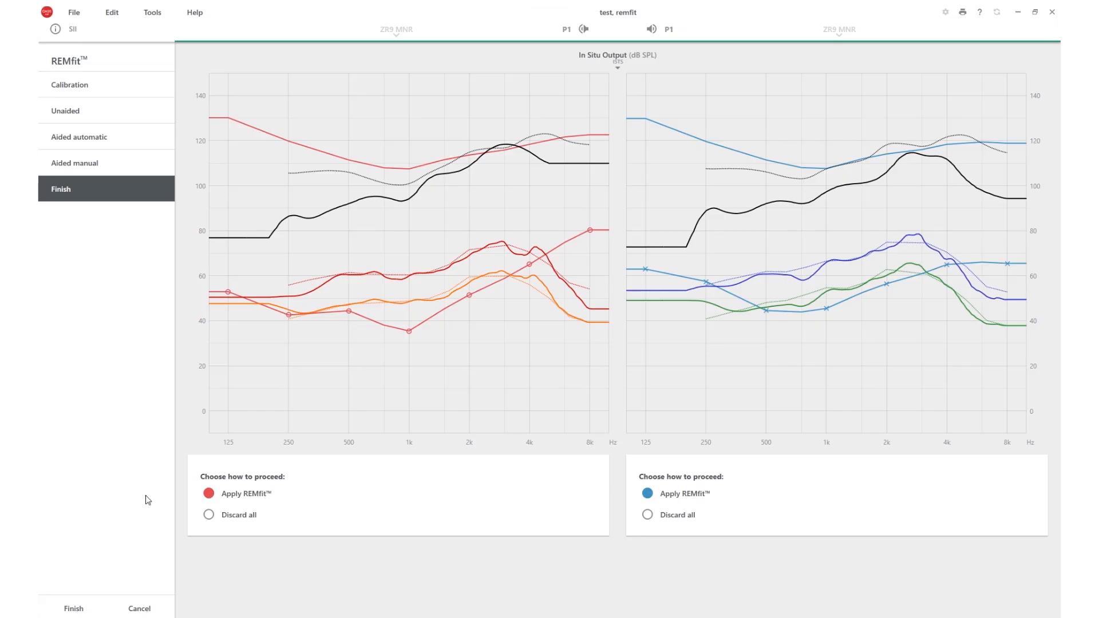
click(77, 611)
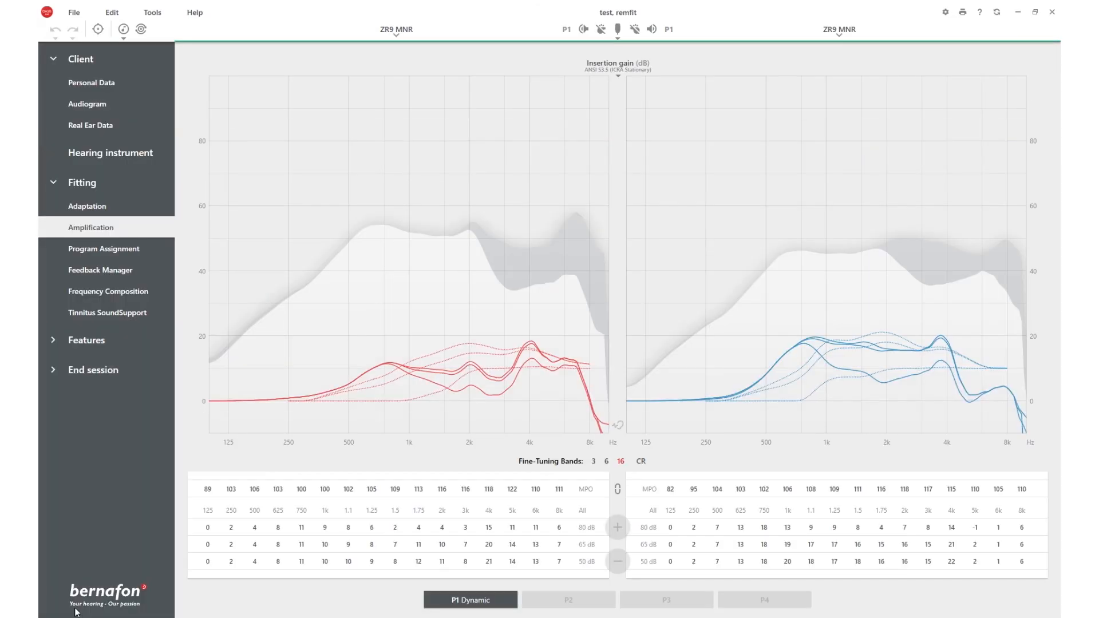
Step: Generate a print preview of the hearing care professional's REMfit speech mapping report and view its second page
click(964, 14)
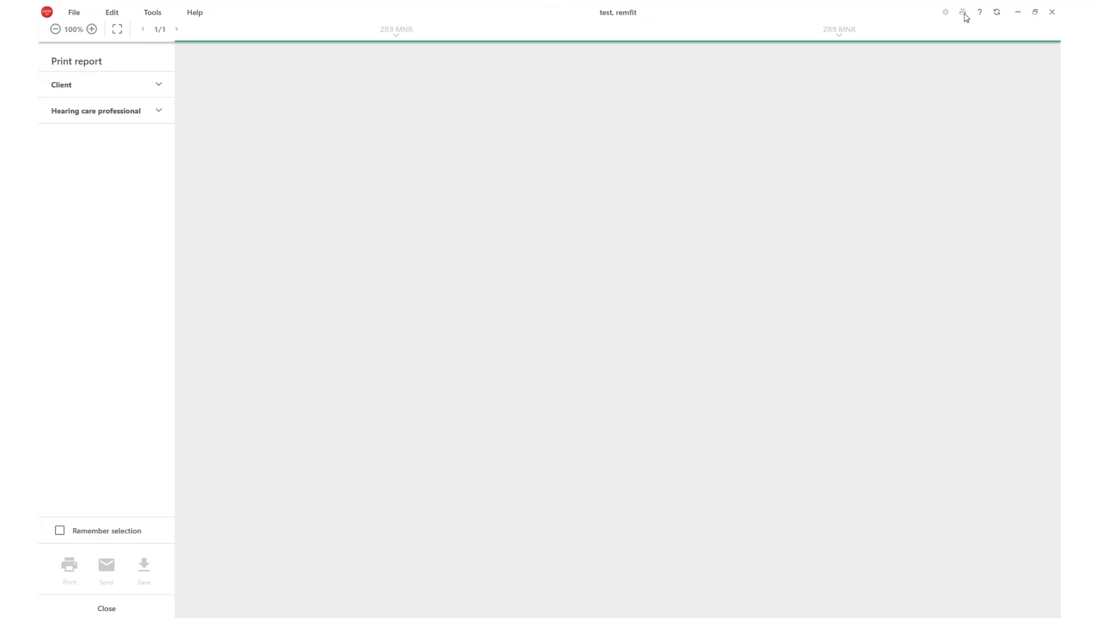
click(153, 112)
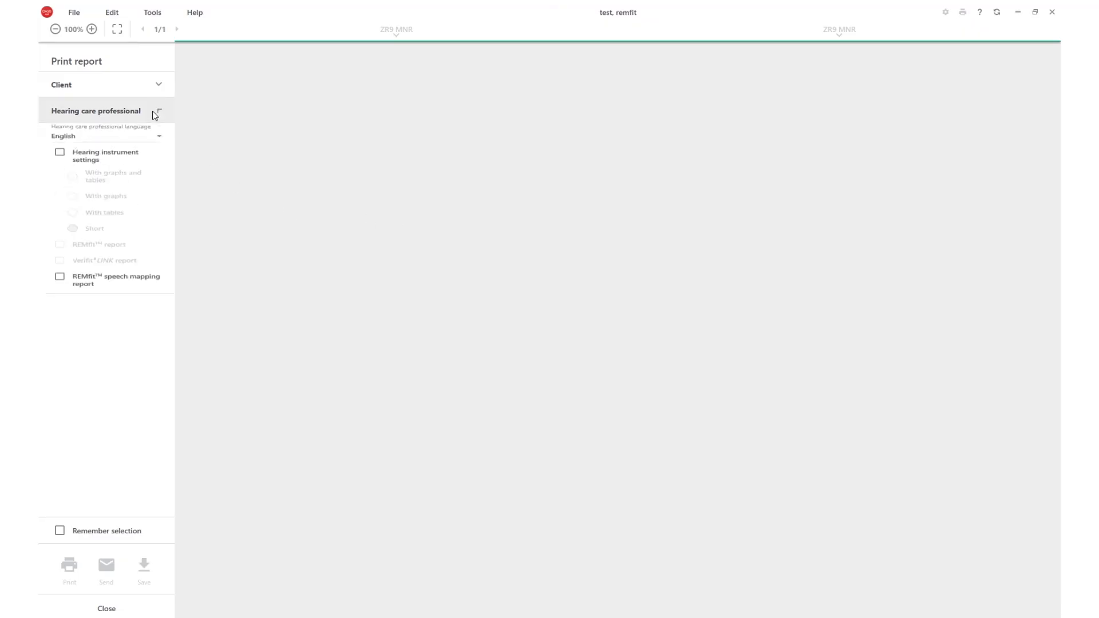
click(60, 330)
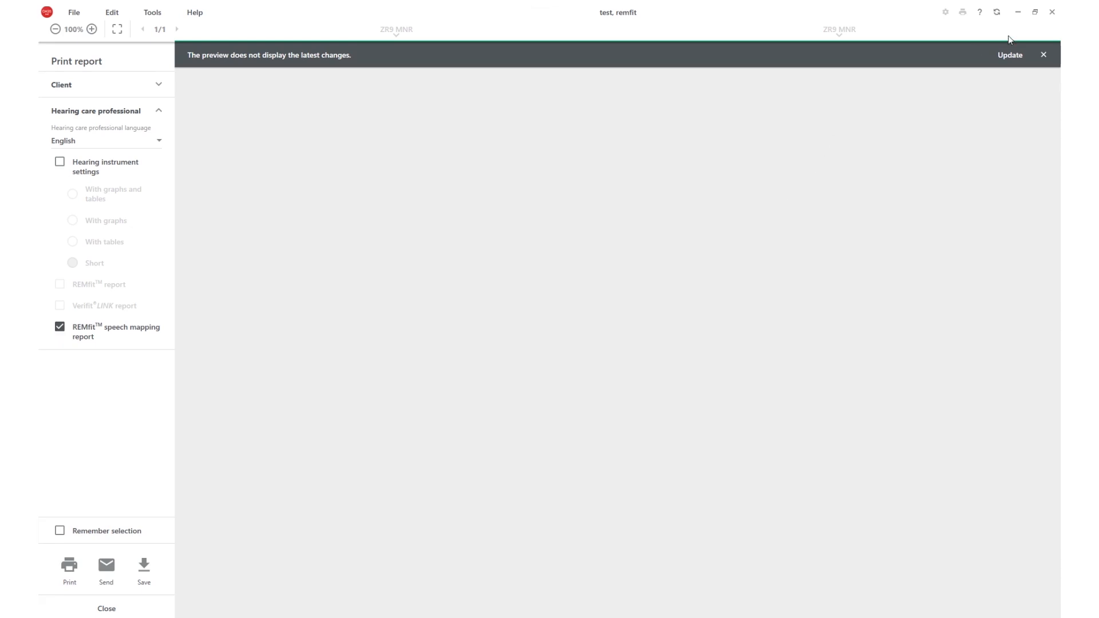
click(1009, 55)
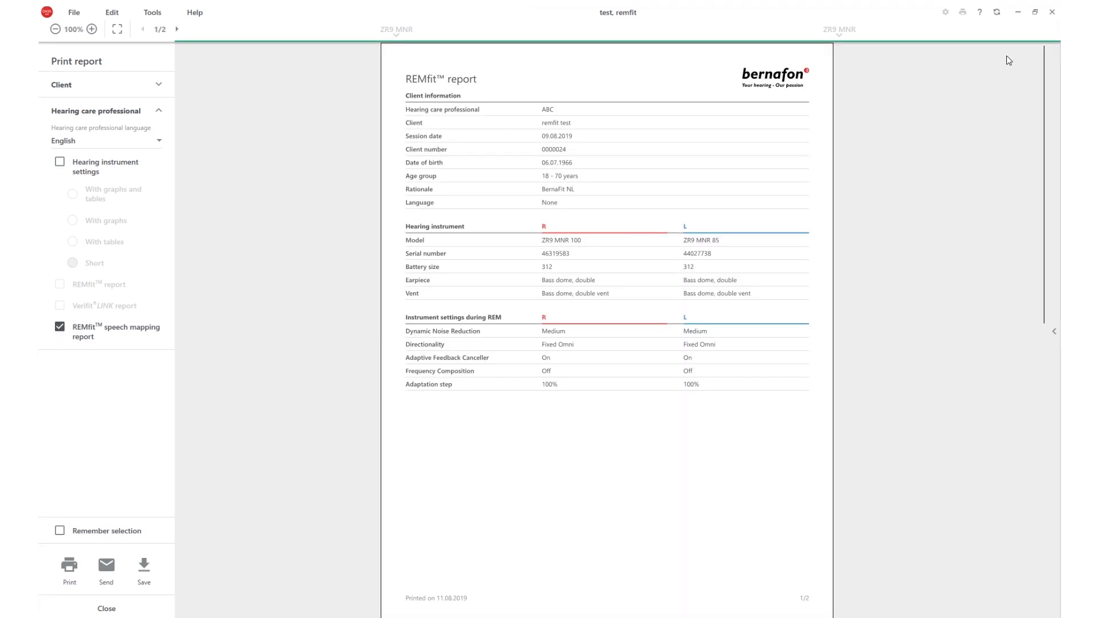
drag(1045, 58, 1033, 270)
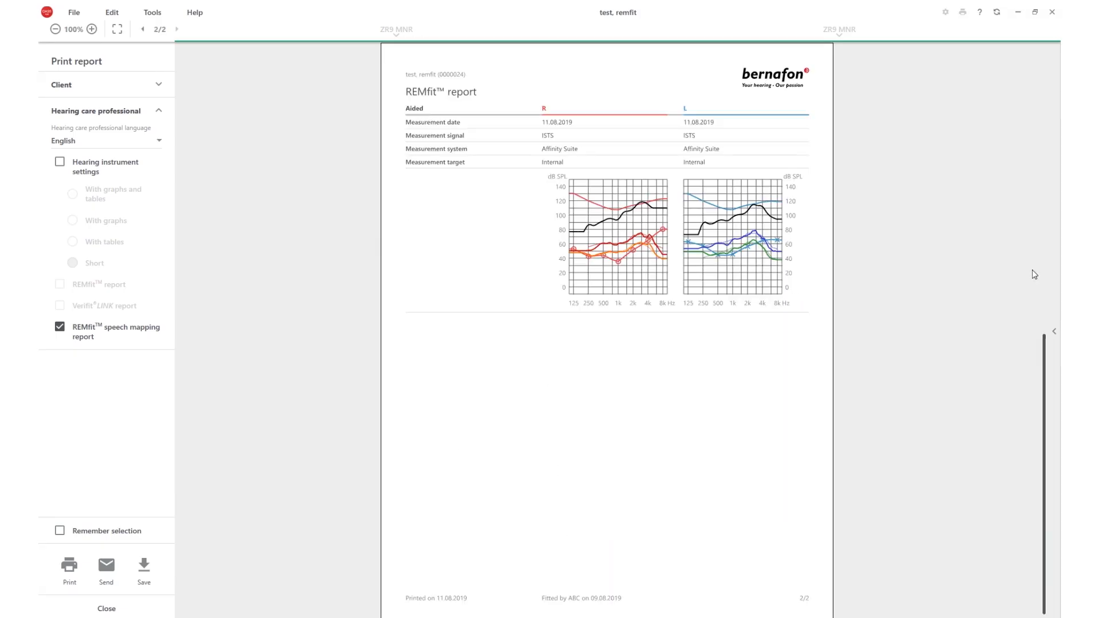